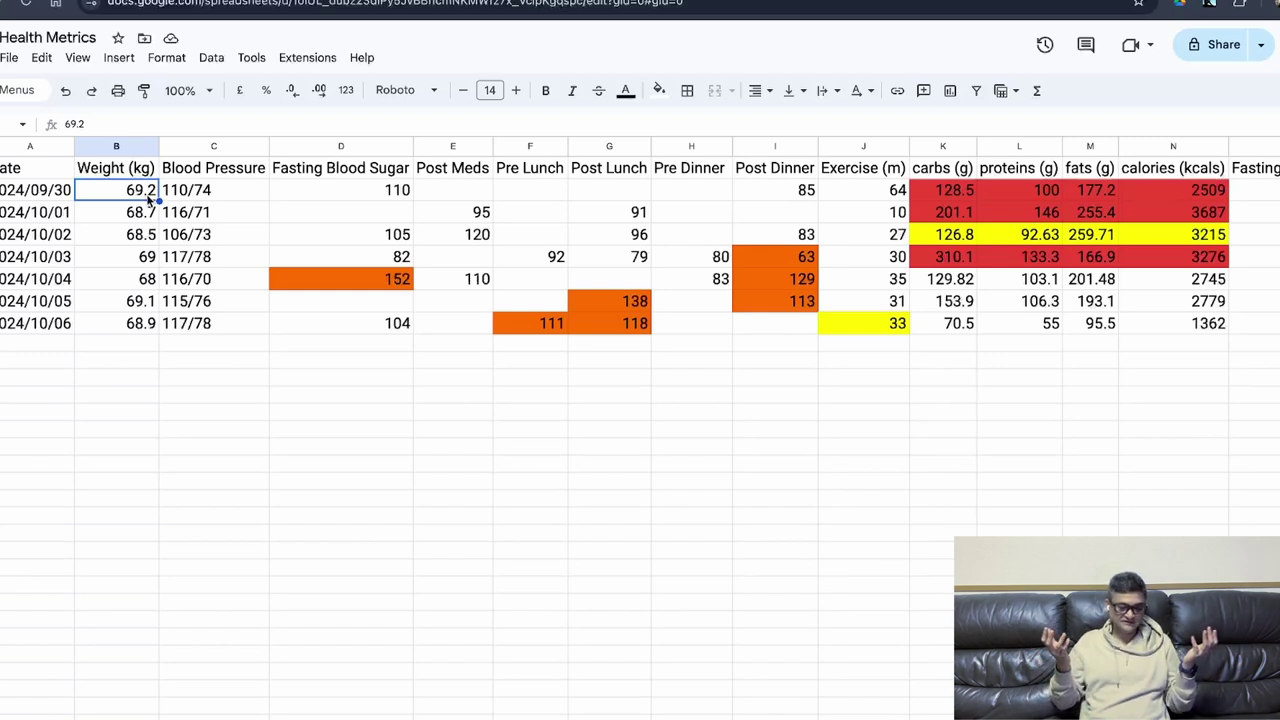
Select the Blood Pressure readings for all seven days, 2024/09/30 to 2024/10/06, for review
key("Right")
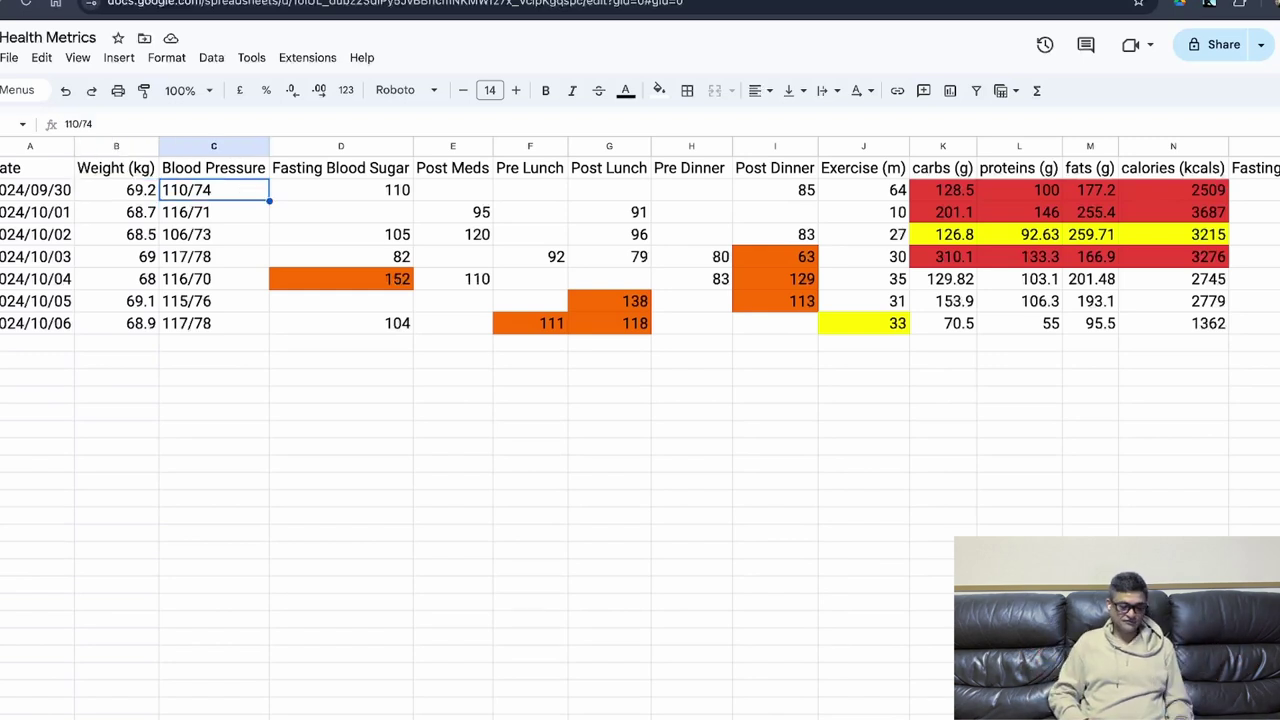
key("shift+Down")
key("shift+Down")
key("shift+Down")
key("shift+Down")
key("shift+Down")
key("shift+Down")
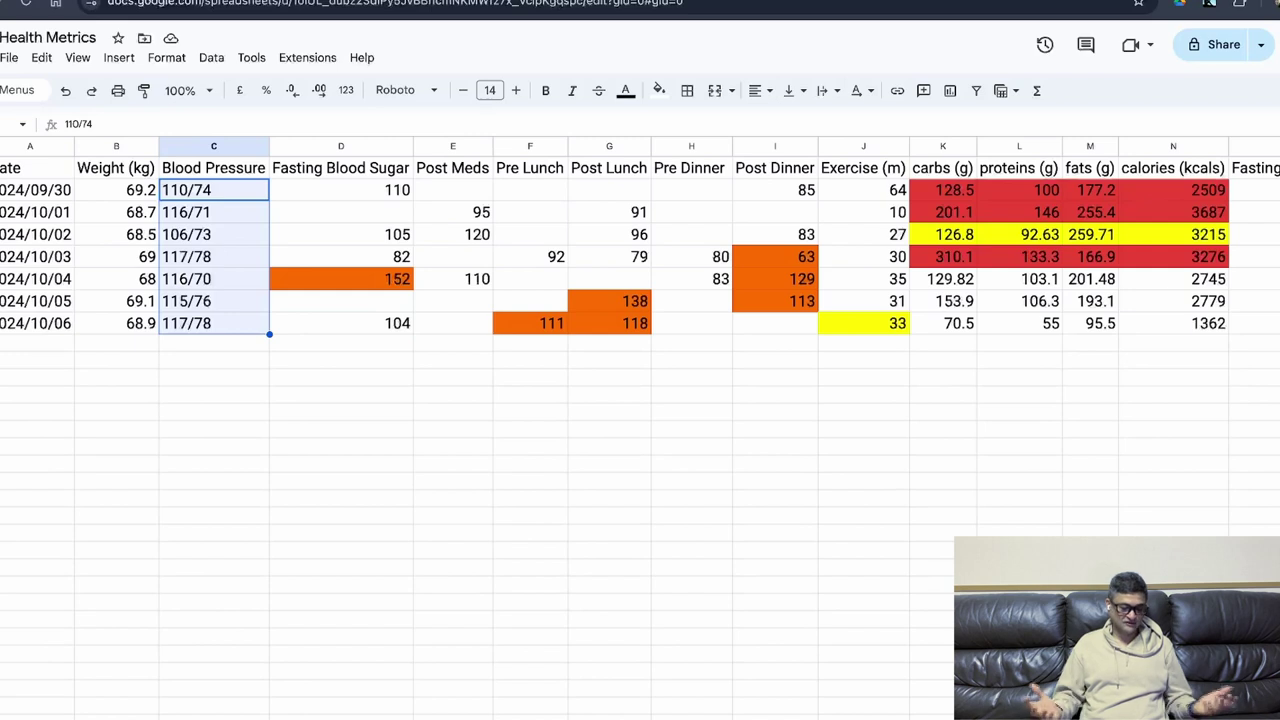
Select all blood sugar readings from Fasting Blood Sugar through Post Dinner for 2024/09/30 to 2024/10/06
key("Right")
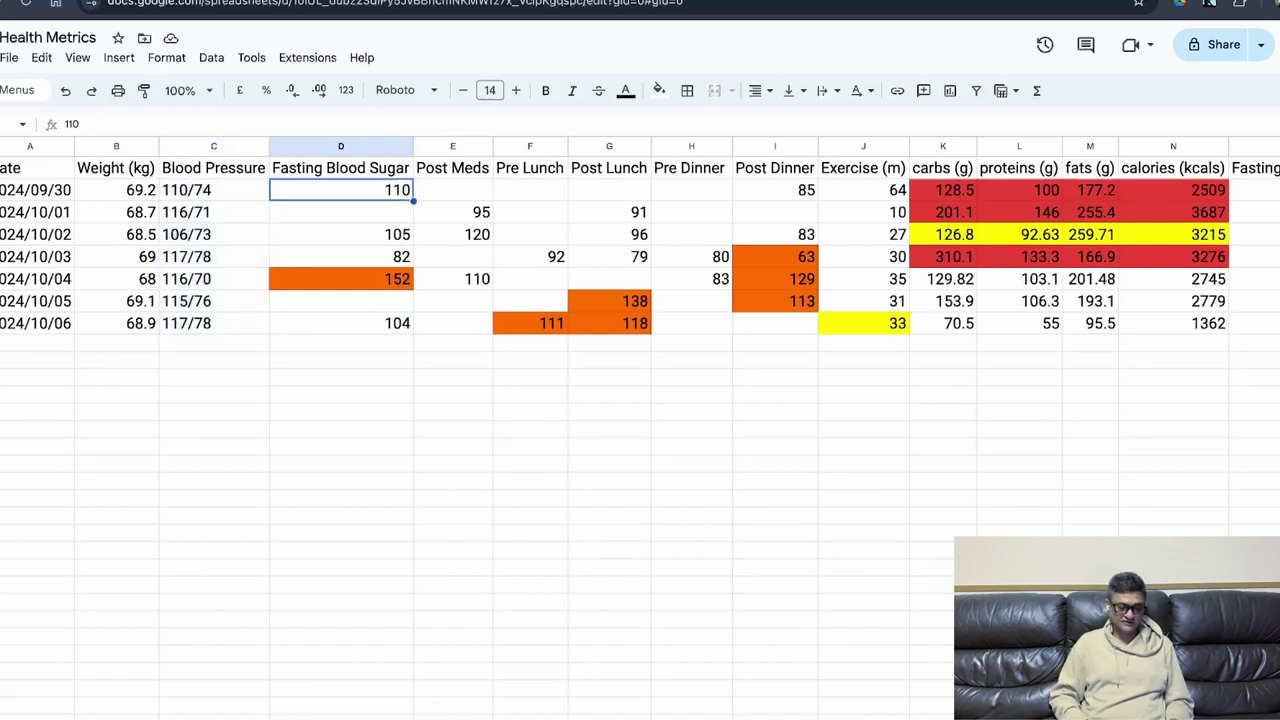
key("shift+Down")
key("shift+Down")
key("shift+Down")
key("shift+Down")
key("shift+Down")
key("shift+Down")
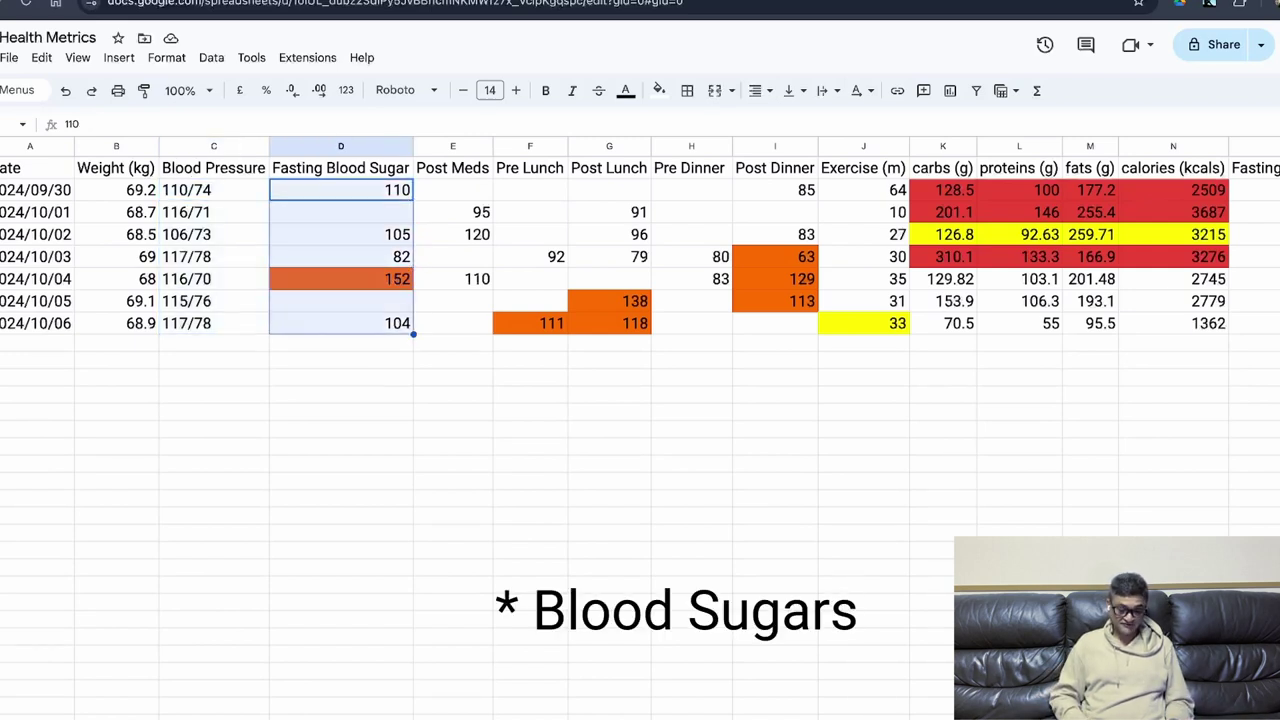
key("shift+Right")
key("shift+Right")
key("shift+Right")
key("shift+Right")
key("shift+Right")
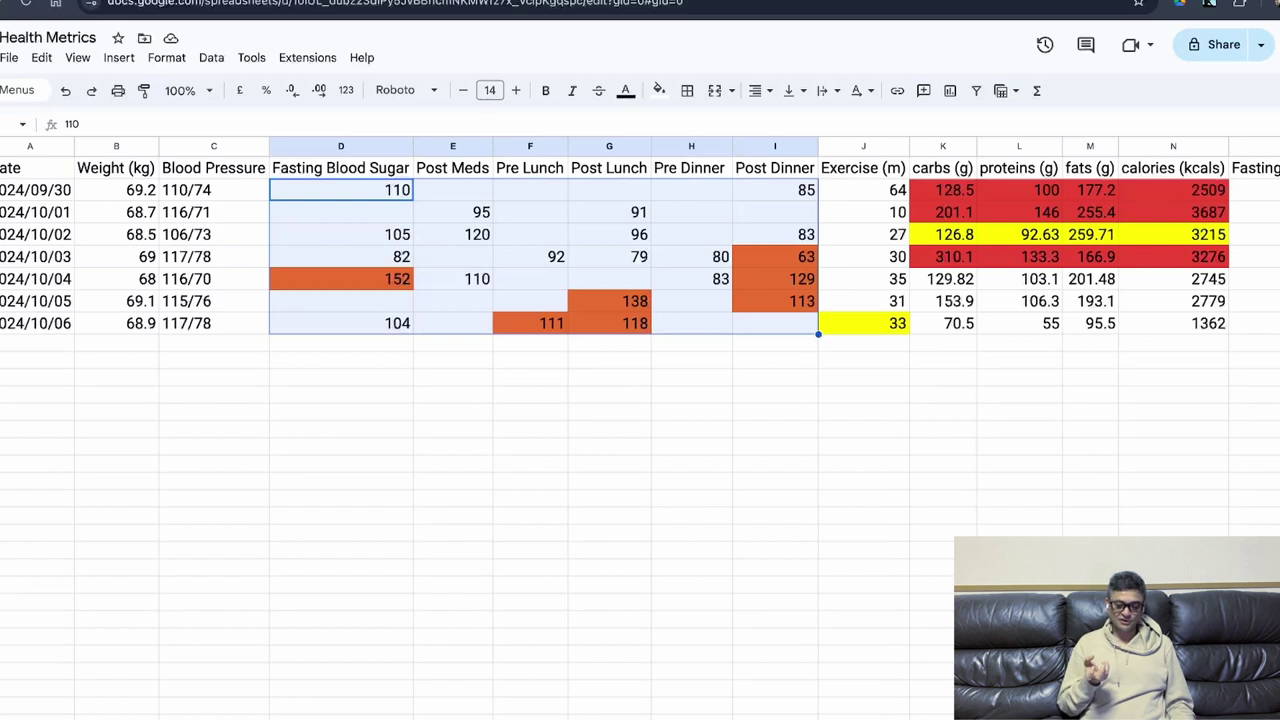
Inspect the highlighted fasting reading of 2024/10/04, then compare the Pre Dinner and Post Dinner readings of 2024/10/03
left_click(382, 286)
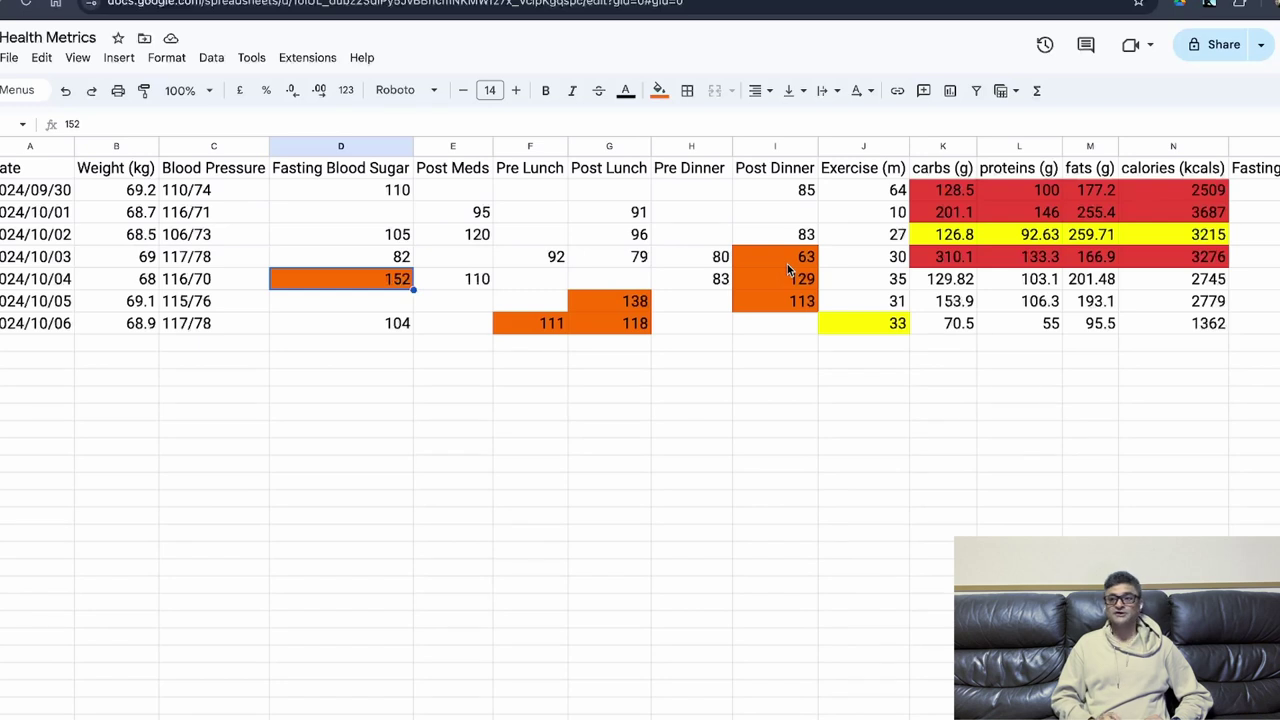
left_click(788, 263)
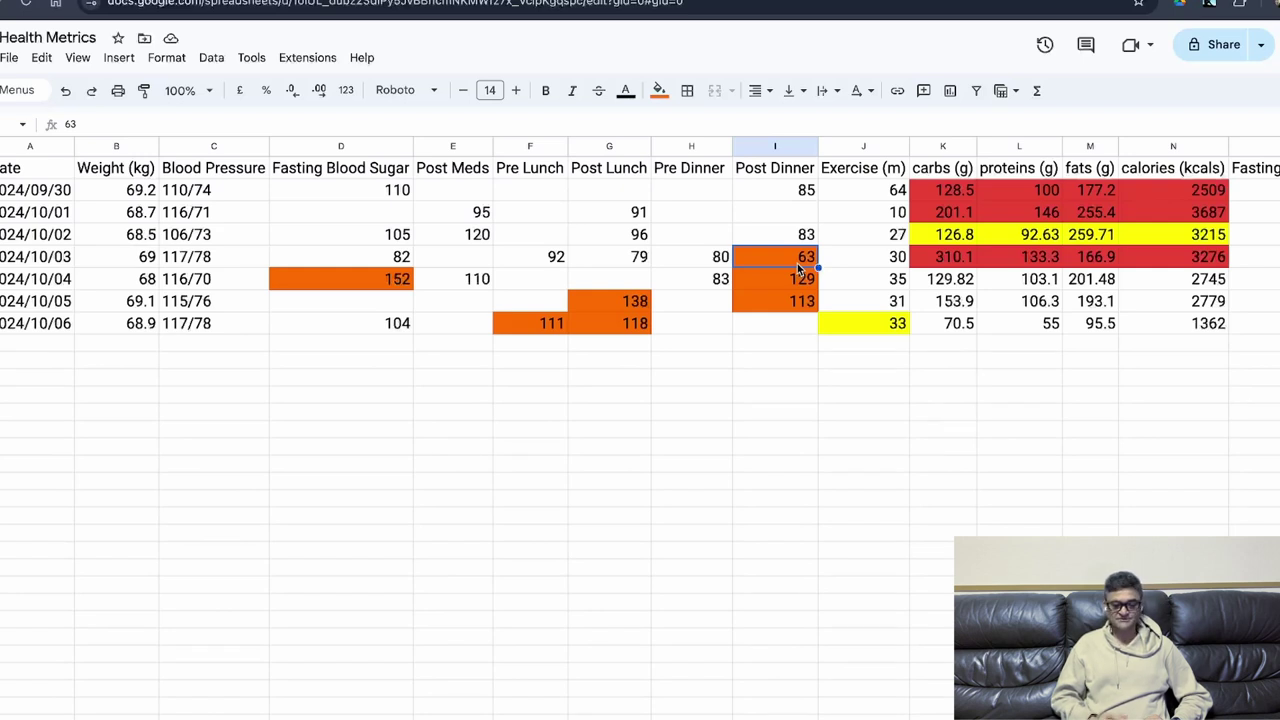
left_click(702, 257)
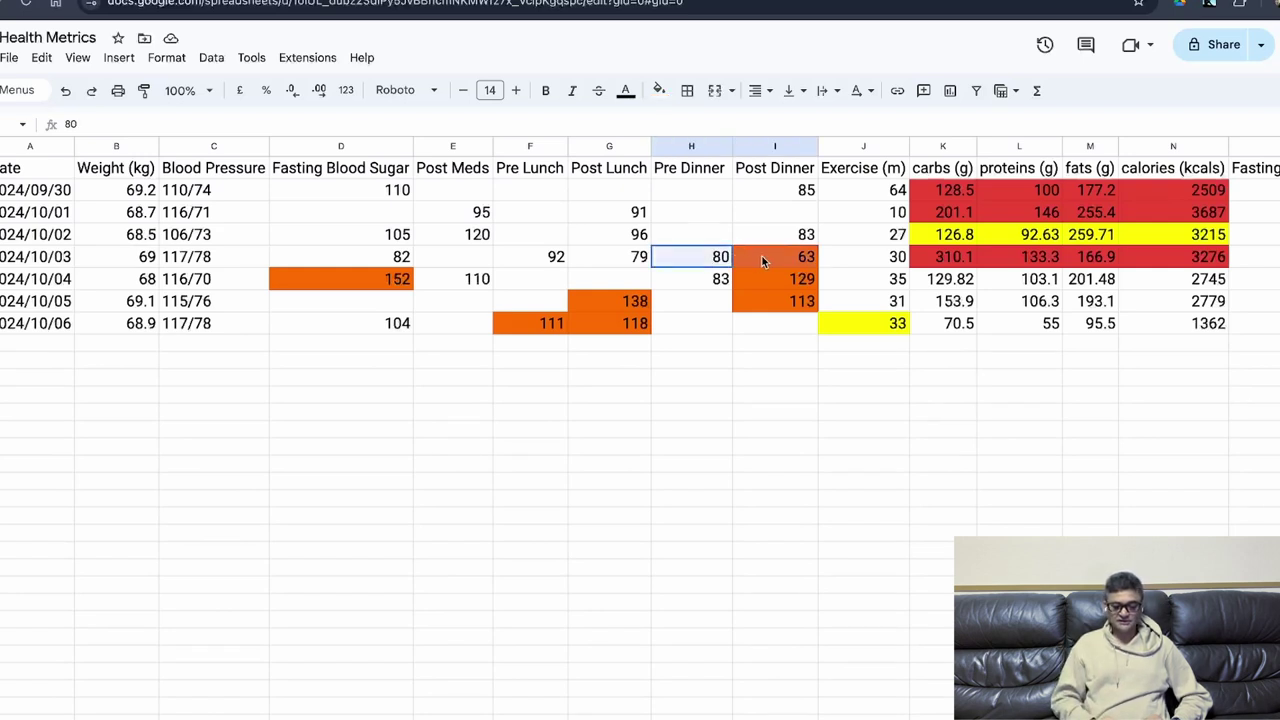
left_click(762, 256, "shift")
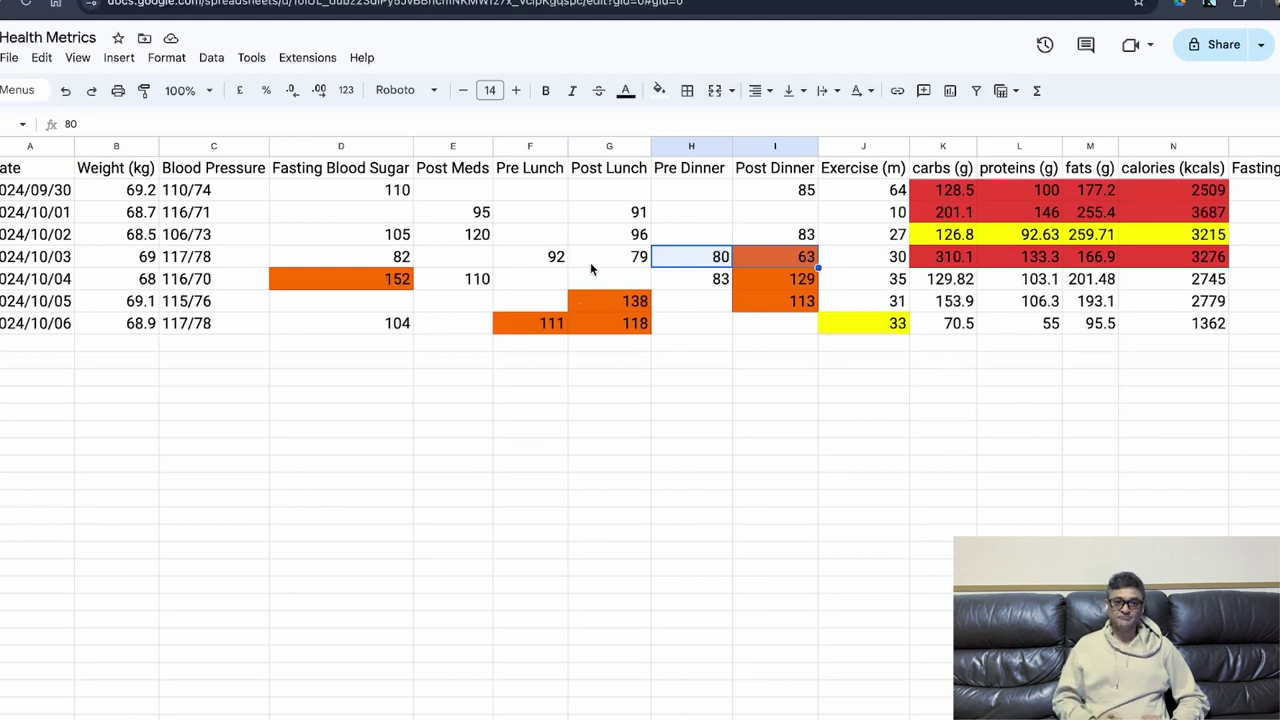
Examine the fasting, Post Meds and Post Dinner readings of 2024/10/04 and the Post Lunch reading of 2024/10/05
left_click(404, 288)
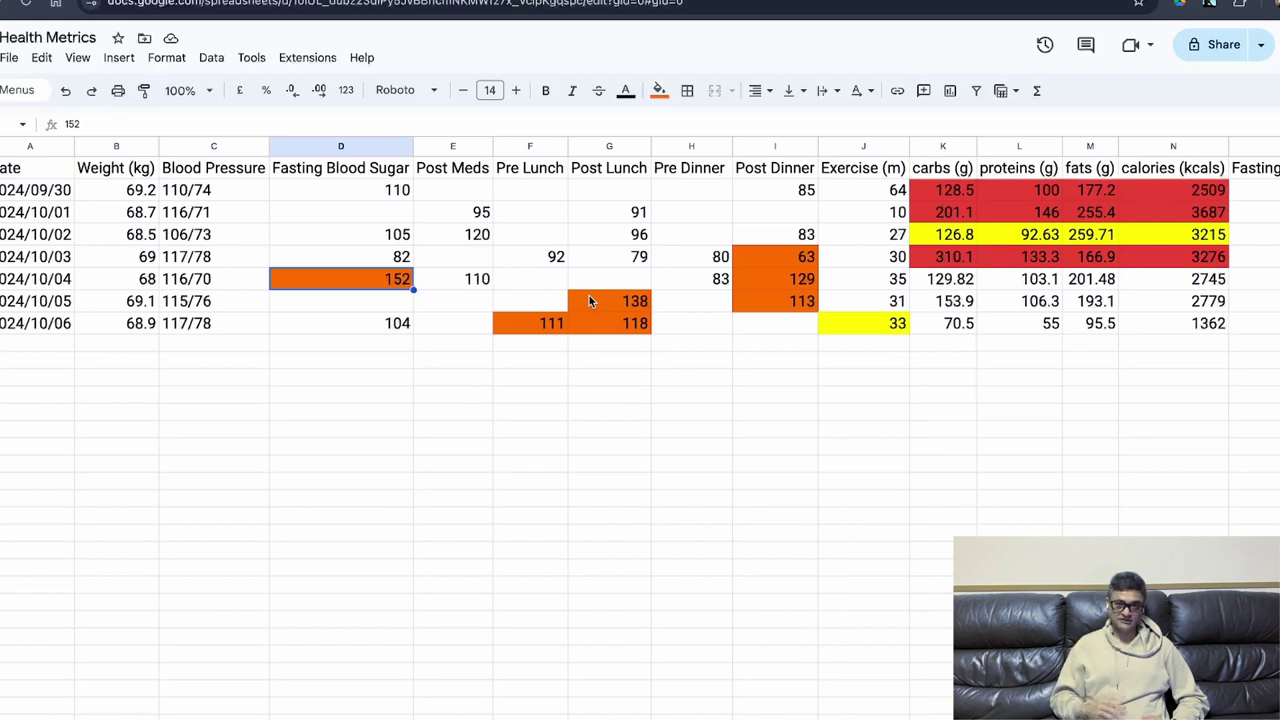
left_click(477, 281)
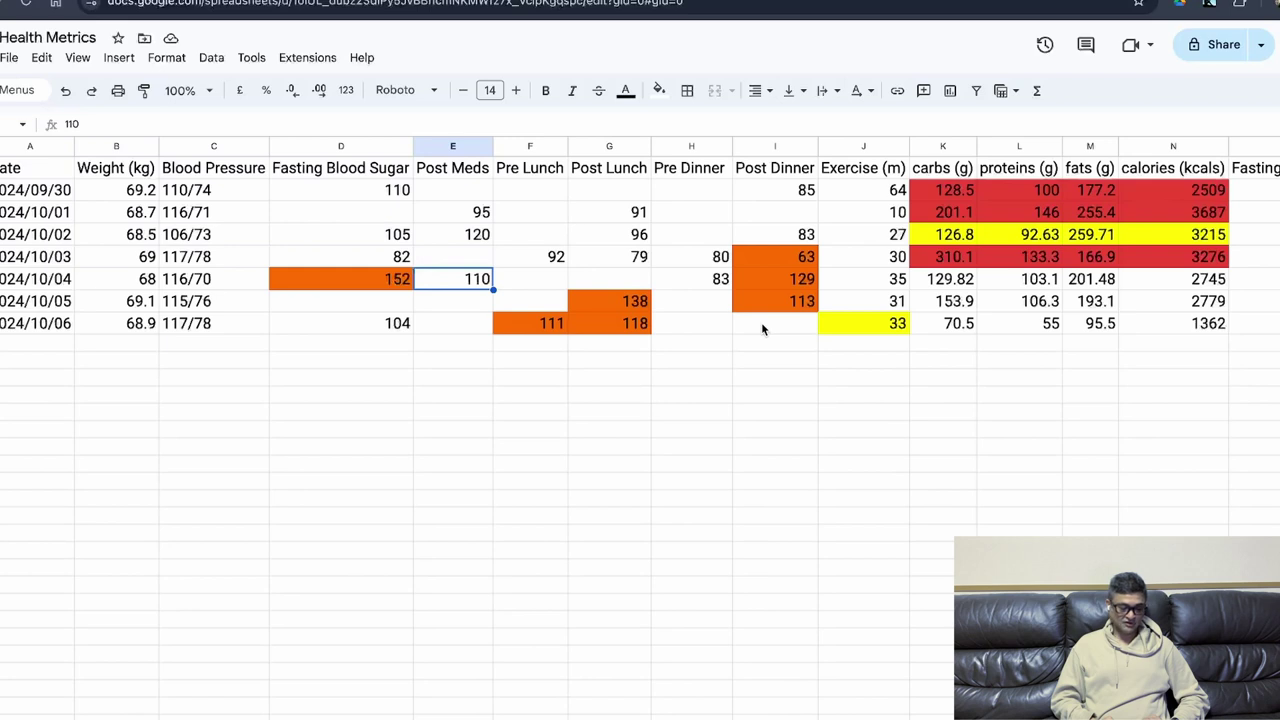
left_click(793, 283)
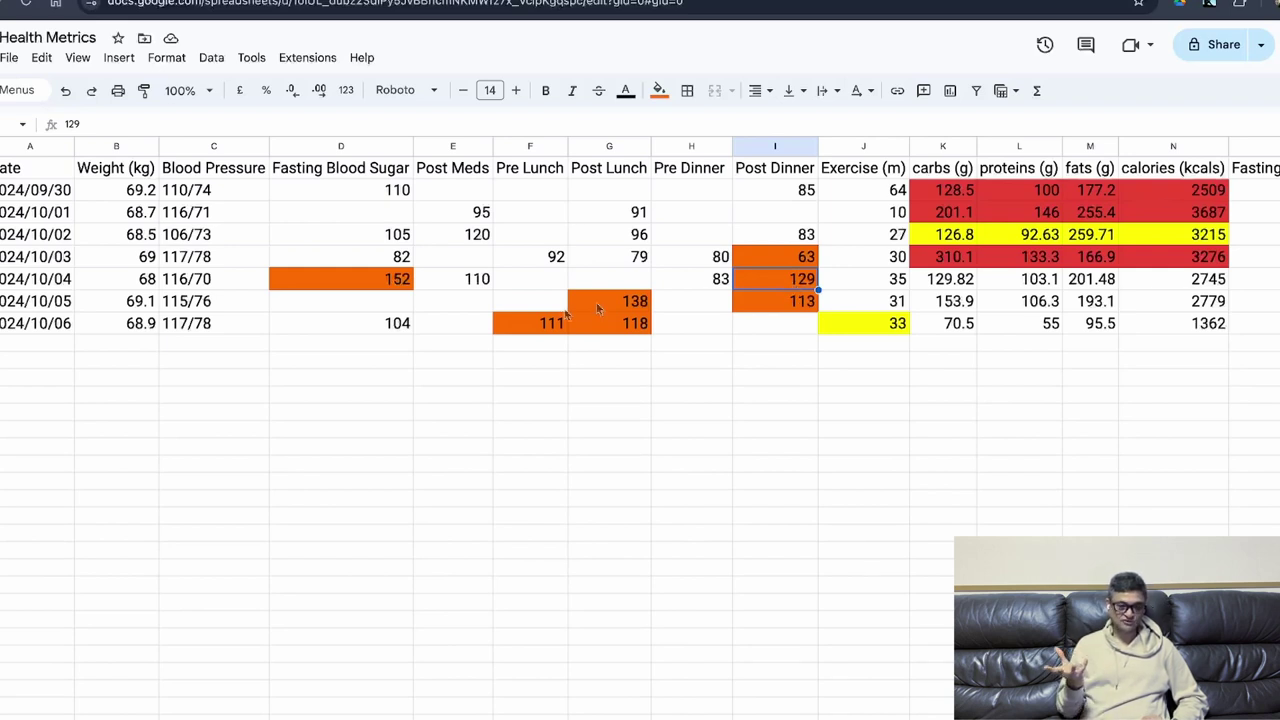
left_click(640, 306)
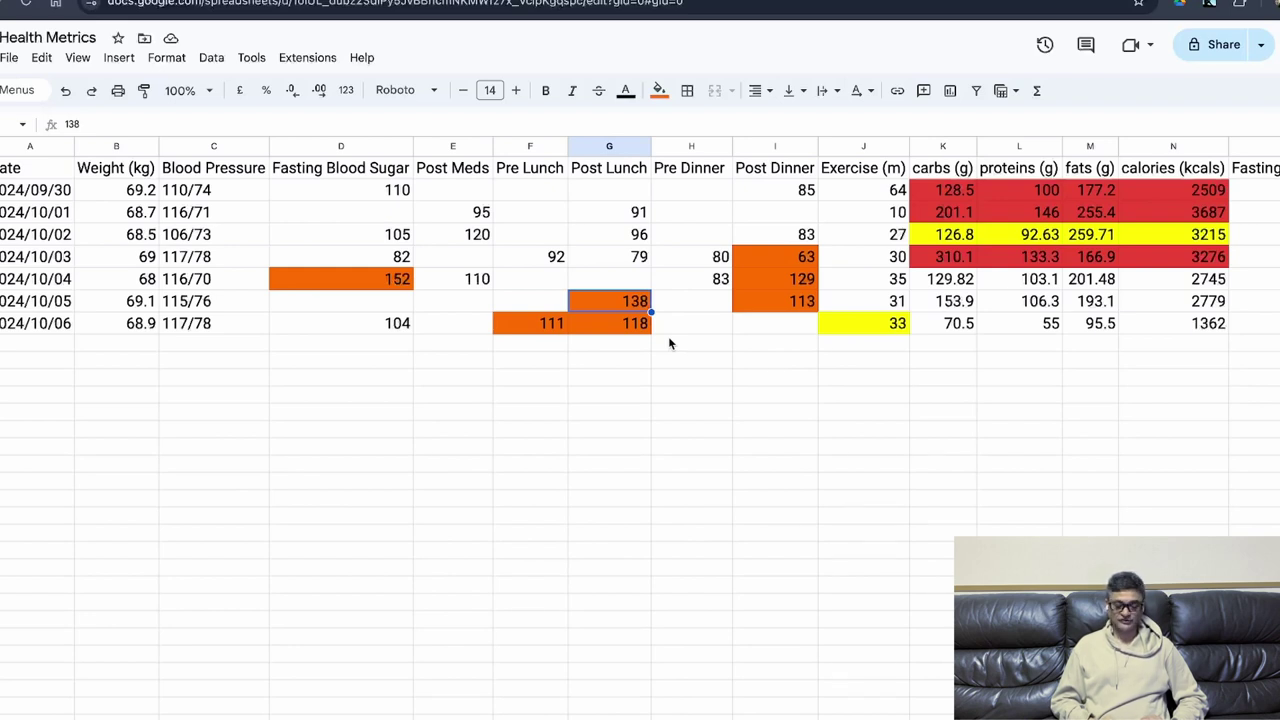
Review the Exercise minutes and carbs columns by selecting their entries for 2024/09/30 to 2024/10/05
left_click_drag(885, 190, 886, 308)
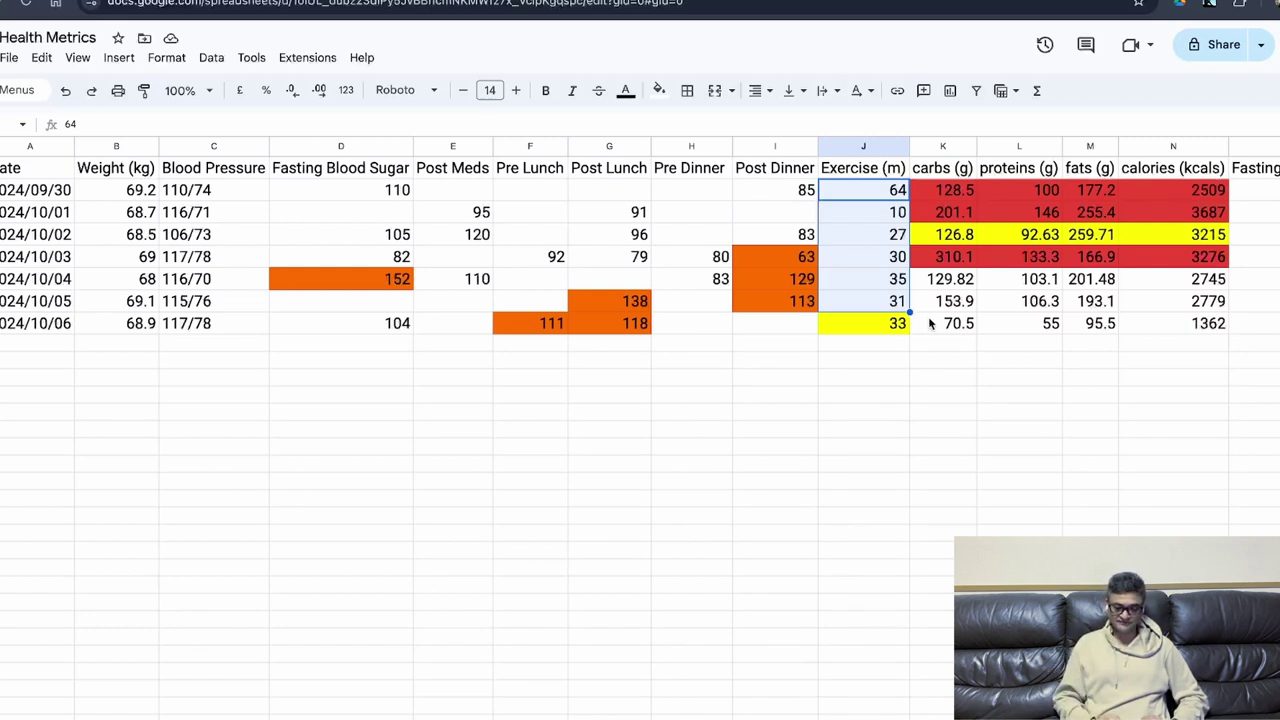
left_click(949, 206)
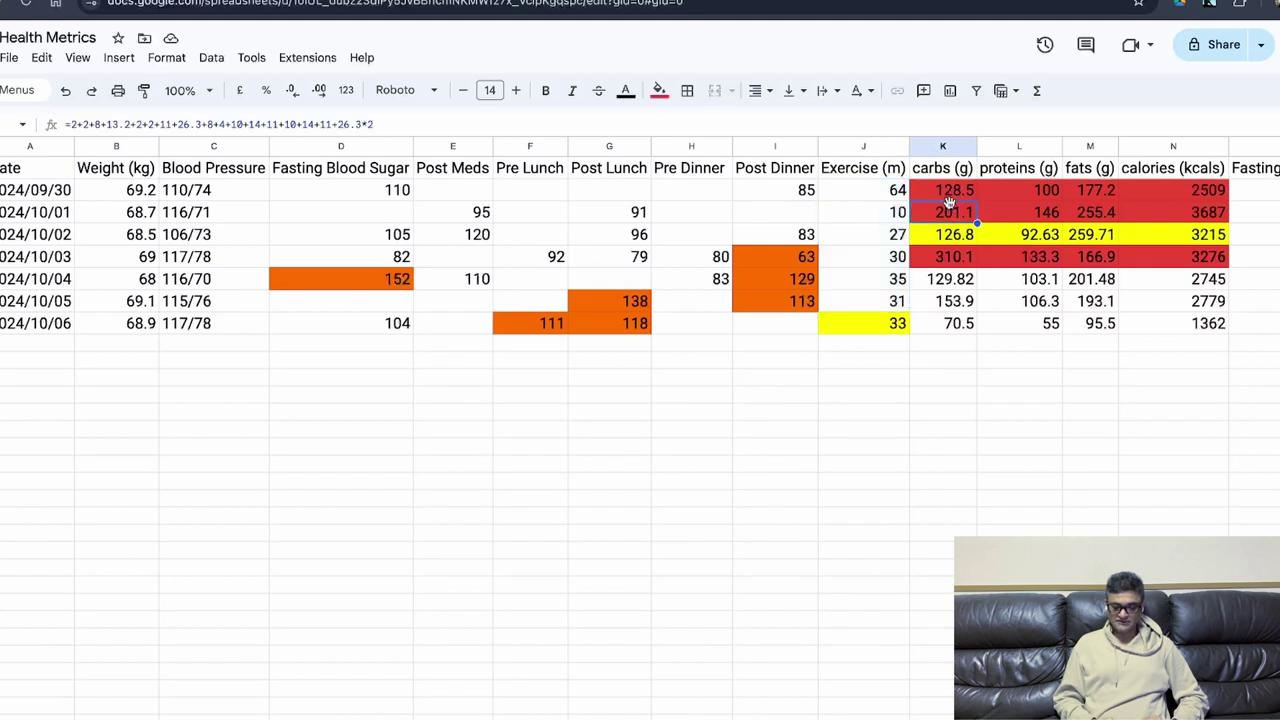
left_click_drag(953, 194, 966, 307)
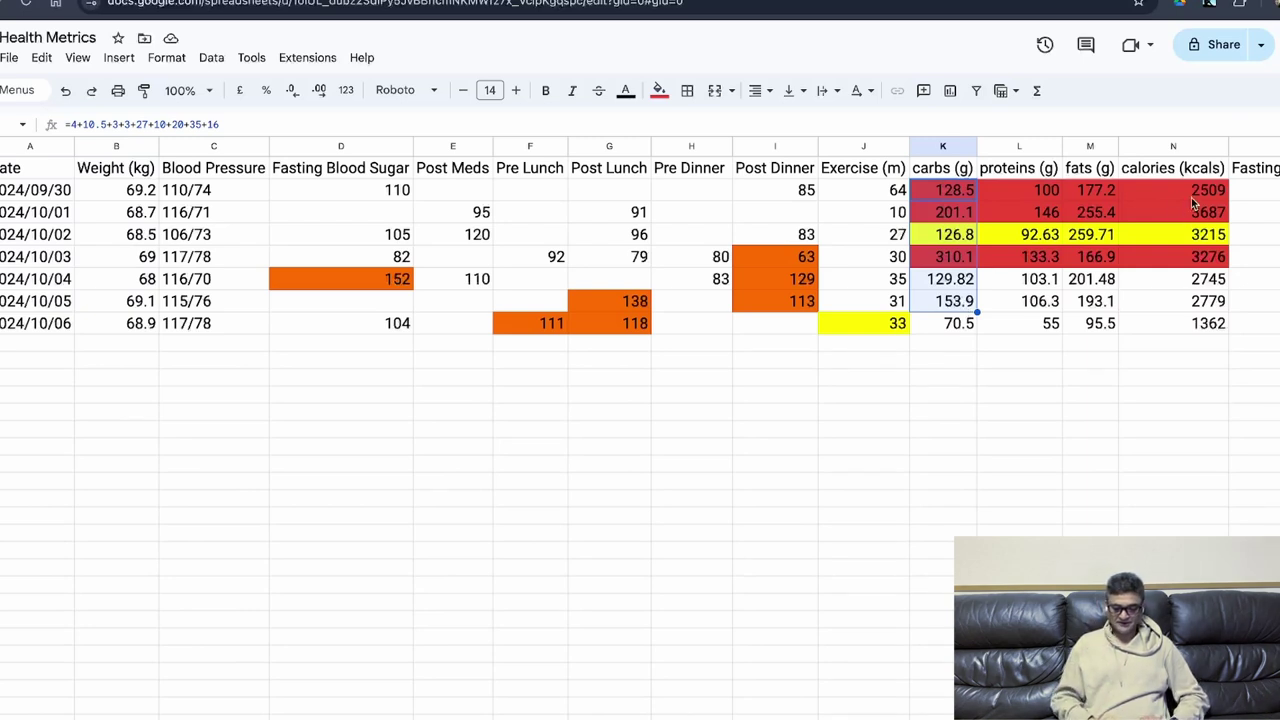
Compare the calories and Weight columns across 2024/09/30 to 2024/10/06, including the calories entry of 2024/10/01
left_click_drag(1198, 194, 1183, 331)
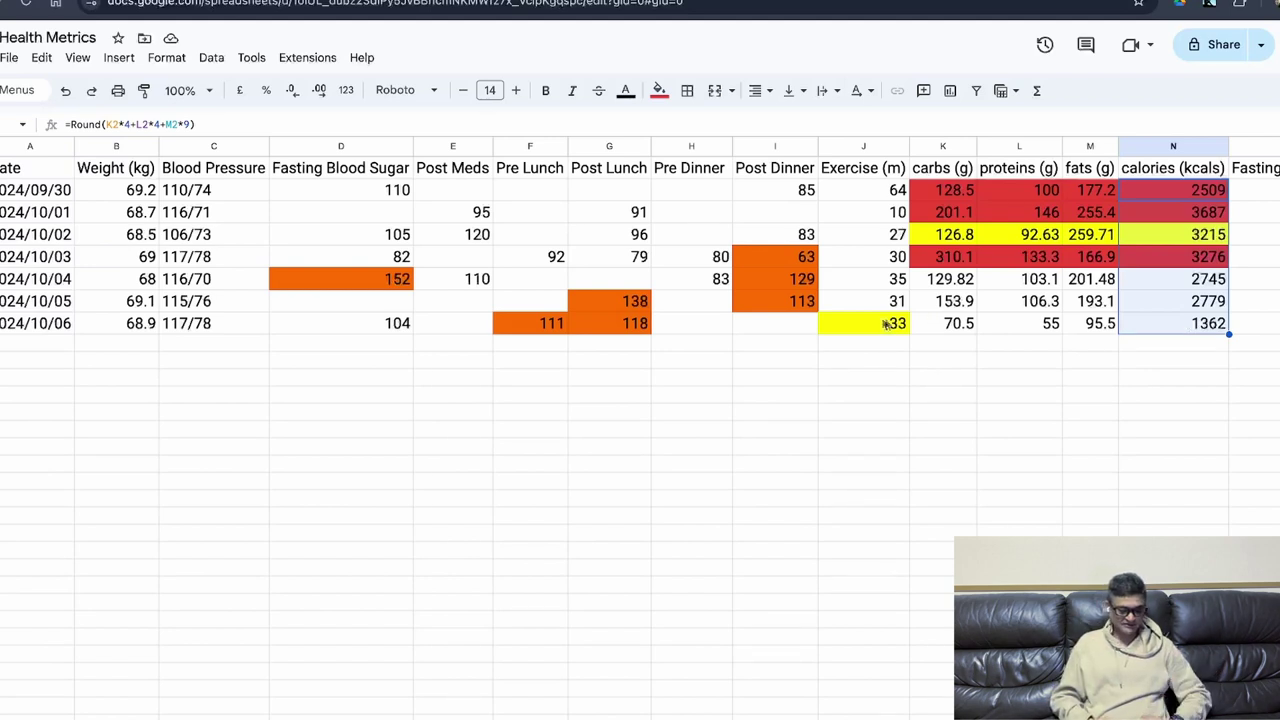
left_click_drag(140, 190, 130, 322)
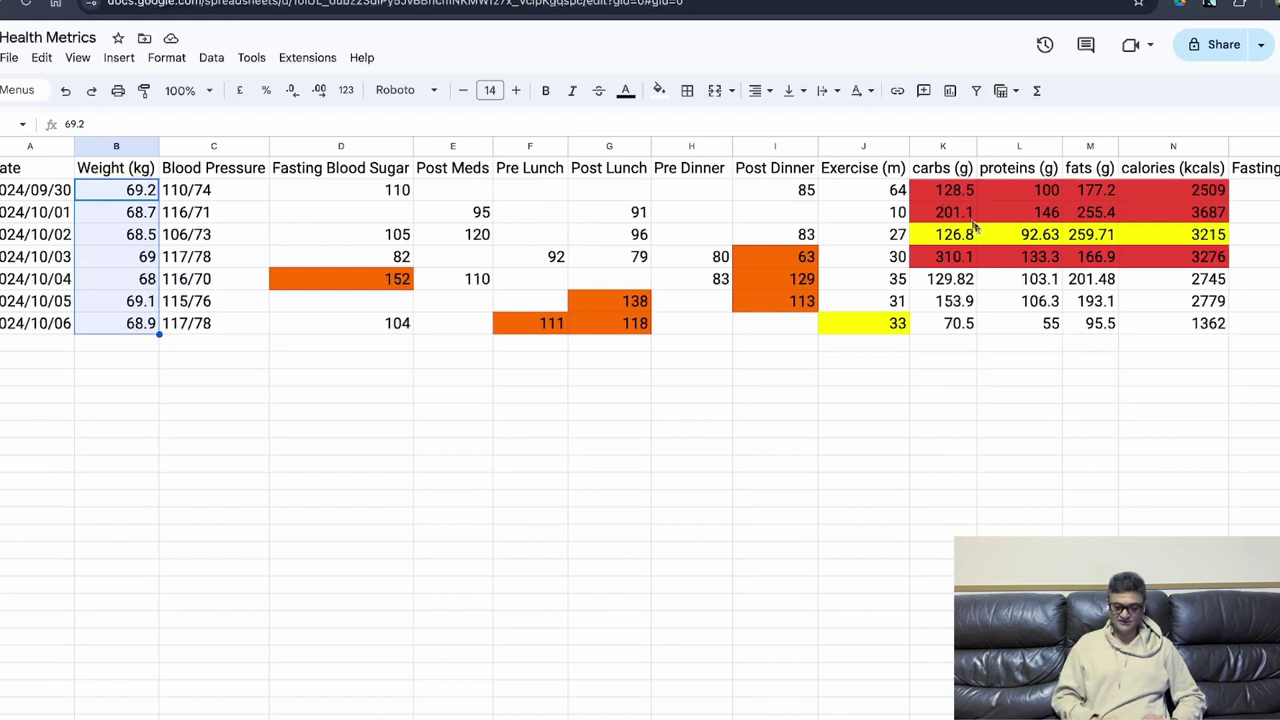
left_click(1191, 214)
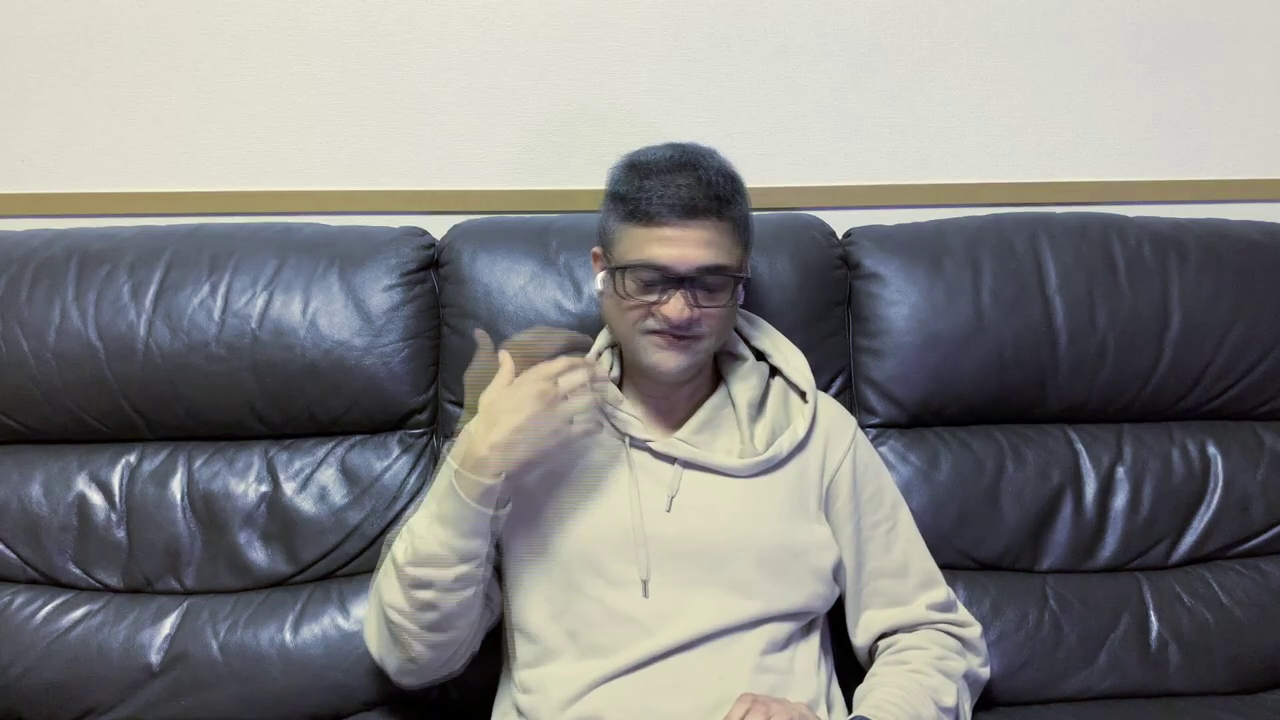